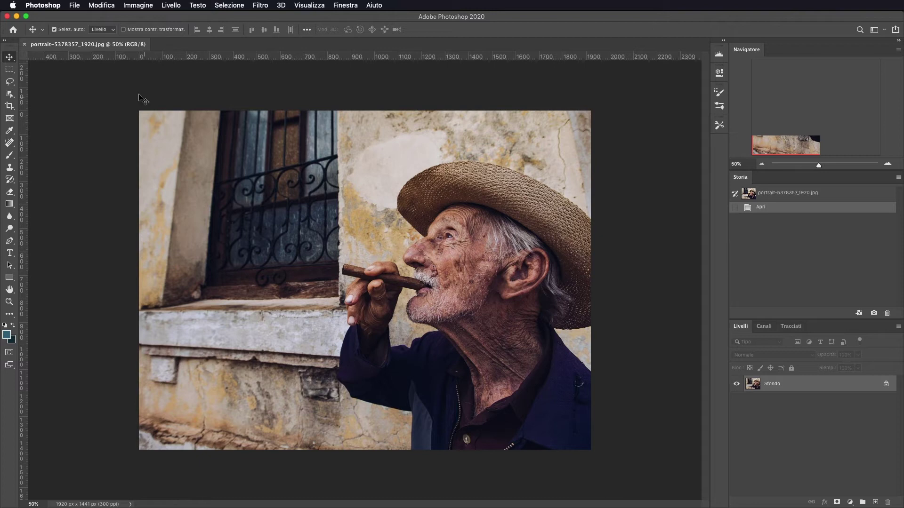
- Run fx_box-installer.jsx from the 01_installation folder and confirm the completed installation
{"action": "left_click", "coordinate": [77, 6]}
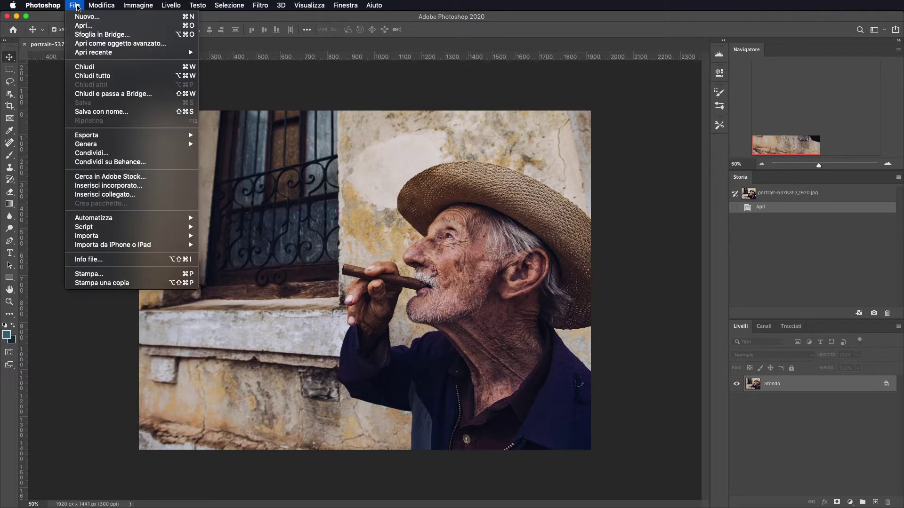
{"action": "mouse_move", "coordinate": [113, 227]}
{"action": "left_click", "coordinate": [227, 330]}
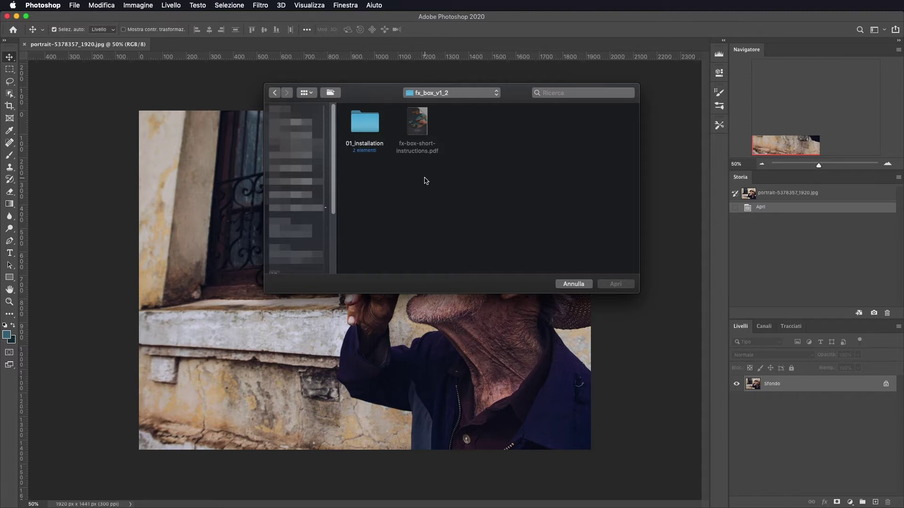
{"action": "left_click", "coordinate": [364, 130]}
{"action": "double_click", "coordinate": [364, 130]}
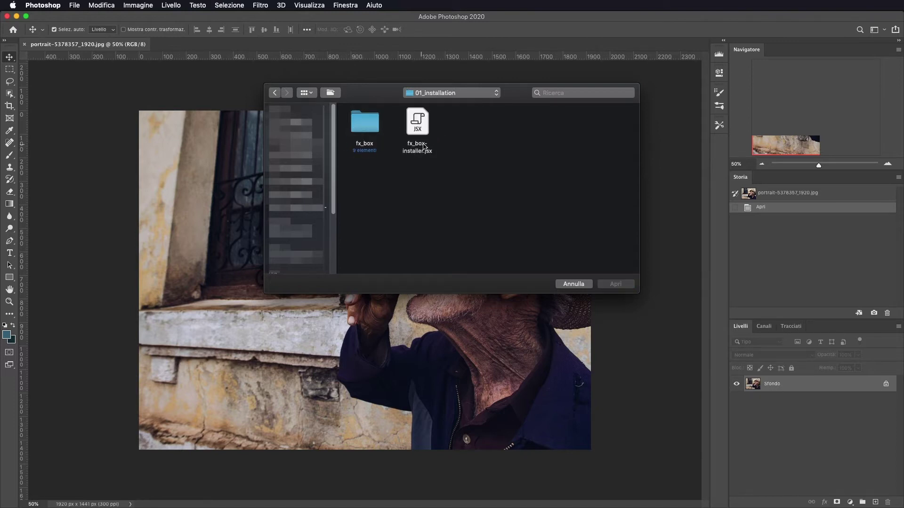
{"action": "left_click", "coordinate": [420, 127]}
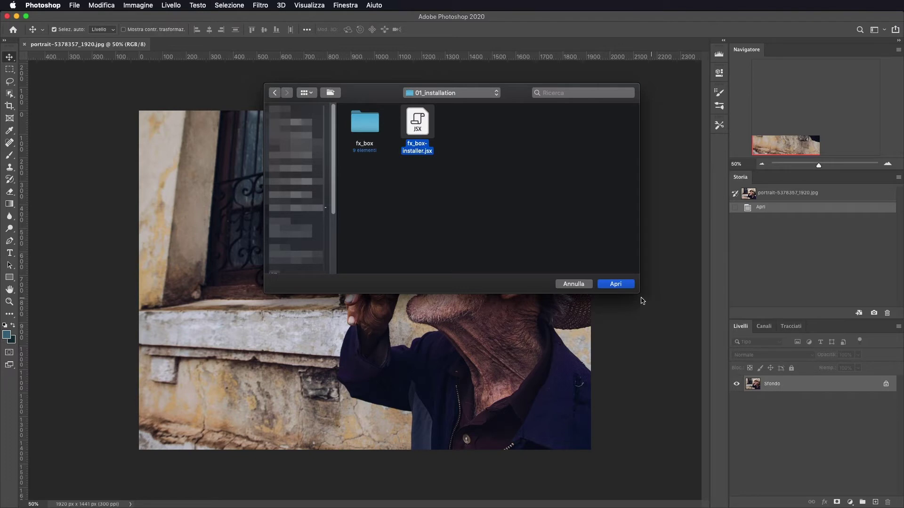
{"action": "left_click", "coordinate": [612, 285]}
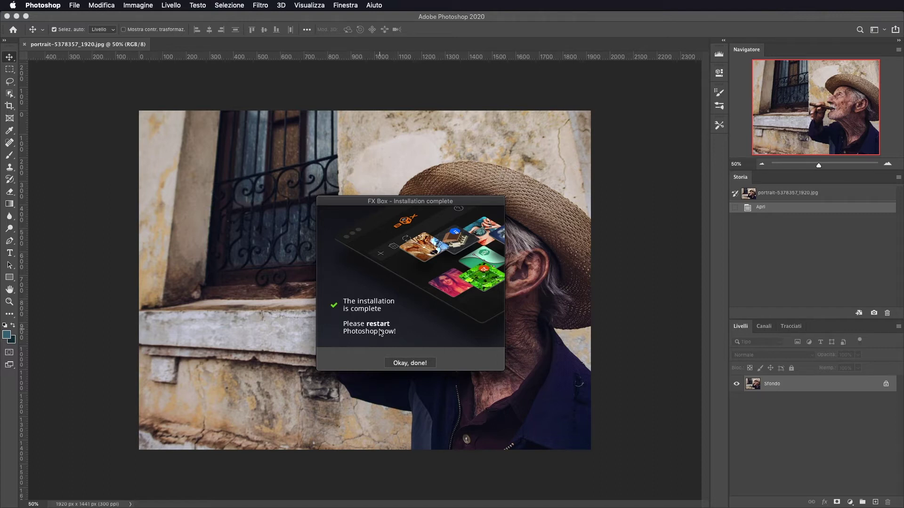
{"action": "left_click", "coordinate": [421, 364]}
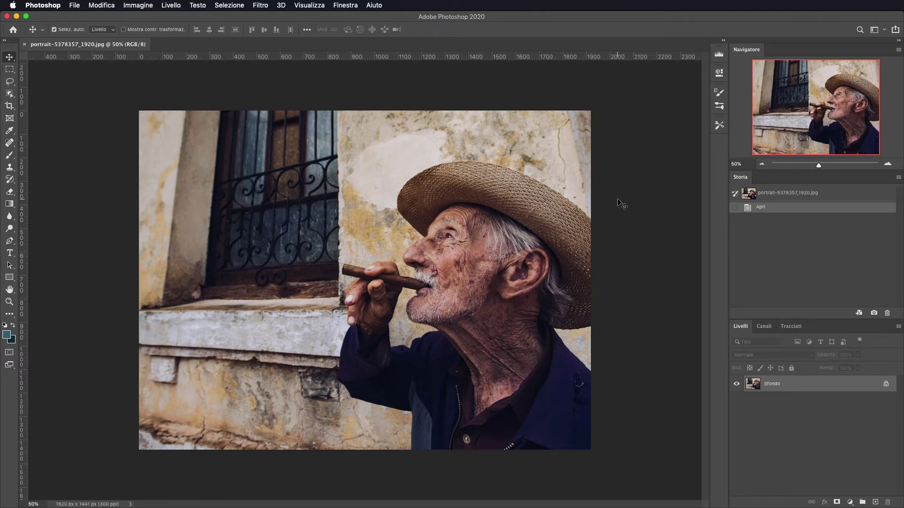
- Show the FX Box panel from Window > Extensions, then collapse it into the dock
{"action": "left_click", "coordinate": [341, 5]}
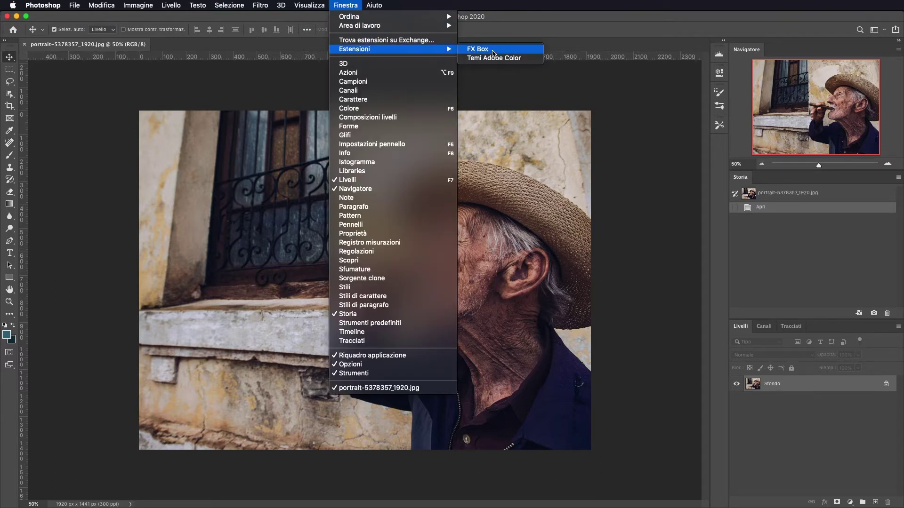
{"action": "left_click", "coordinate": [492, 49]}
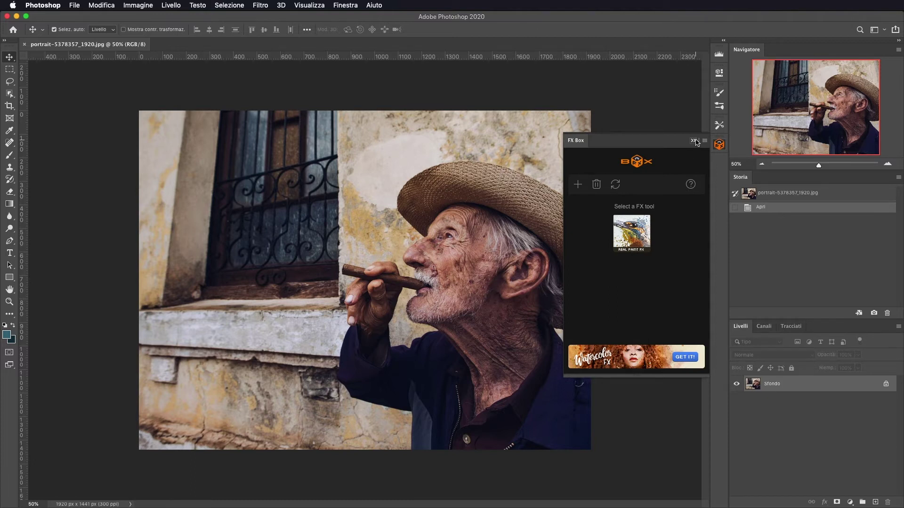
{"action": "left_click", "coordinate": [695, 140]}
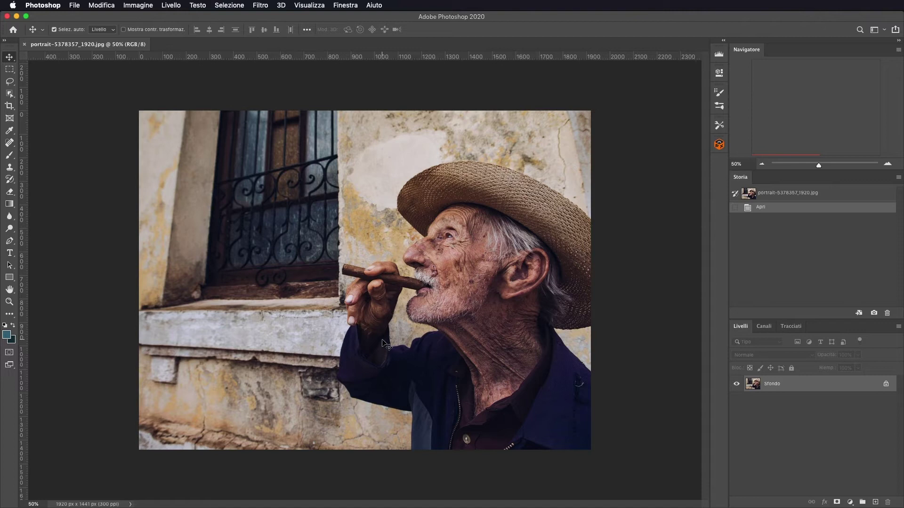
- Run Real-Paint-FX_installer.jsx from the Fx Tool folder and acknowledge the Complete alert
{"action": "left_click", "coordinate": [74, 5]}
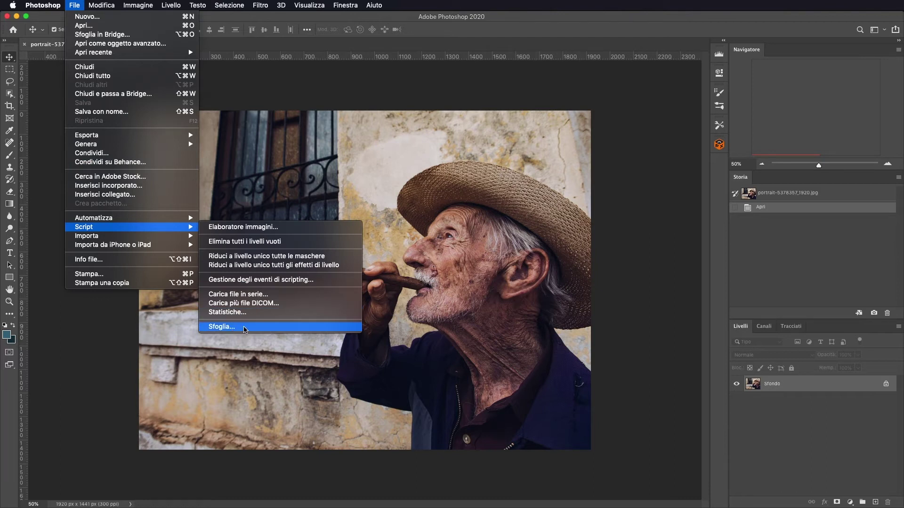
{"action": "left_click", "coordinate": [222, 327]}
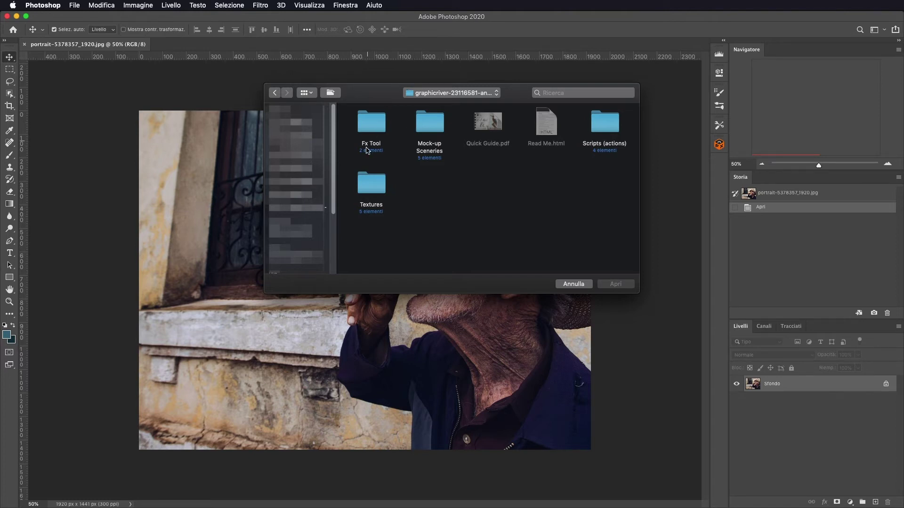
{"action": "double_click", "coordinate": [380, 130]}
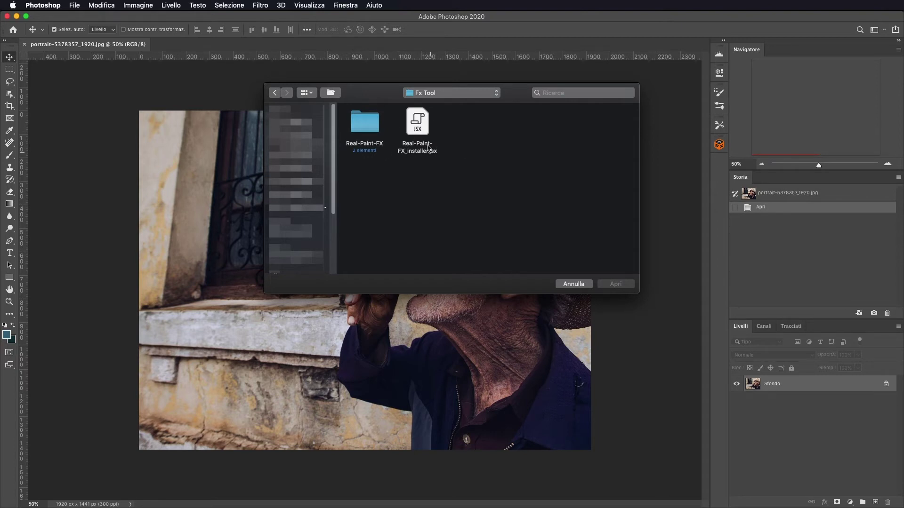
{"action": "left_click", "coordinate": [423, 121]}
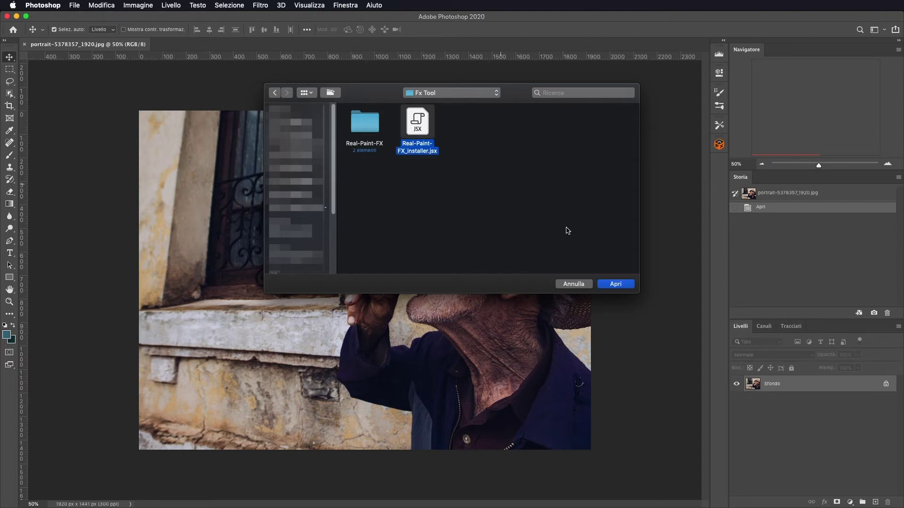
{"action": "left_click", "coordinate": [617, 284]}
{"action": "left_click", "coordinate": [529, 174]}
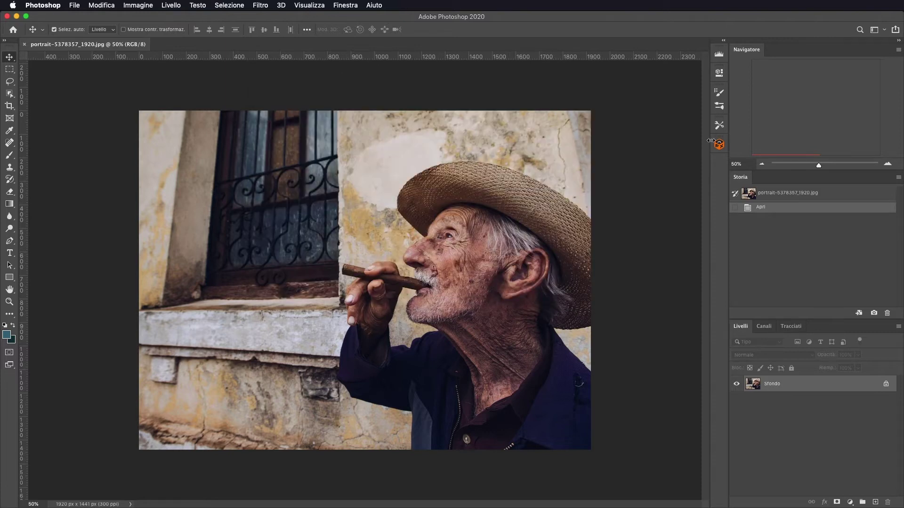
- Apply the Real Paint FX effect from the FX Box panel to the old man's portrait
{"action": "left_click", "coordinate": [720, 147]}
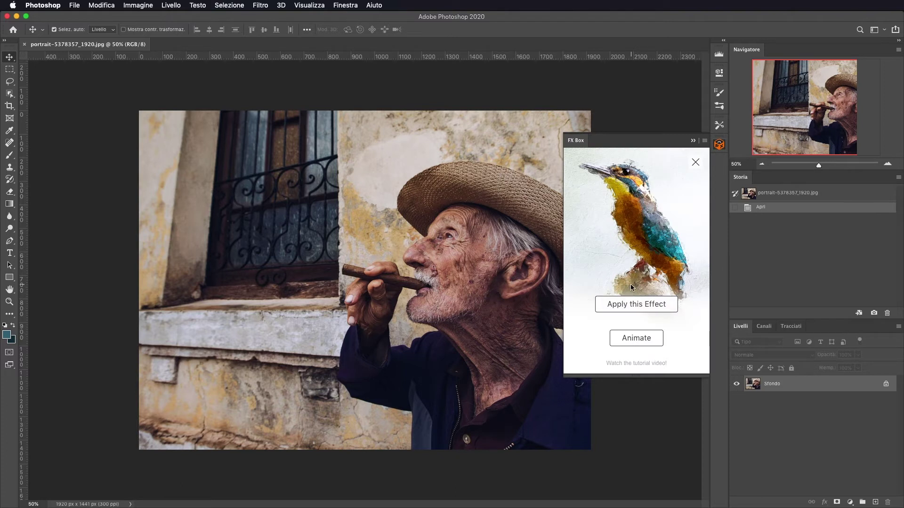
{"action": "left_click", "coordinate": [622, 309]}
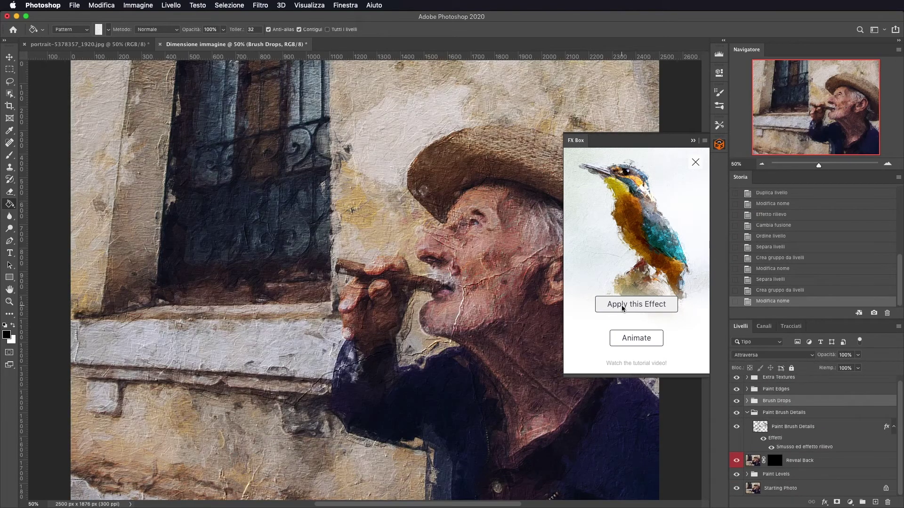
- Close FX Box, inspect the painted face at 100%, then return to a 50% overview
{"action": "left_click", "coordinate": [693, 141]}
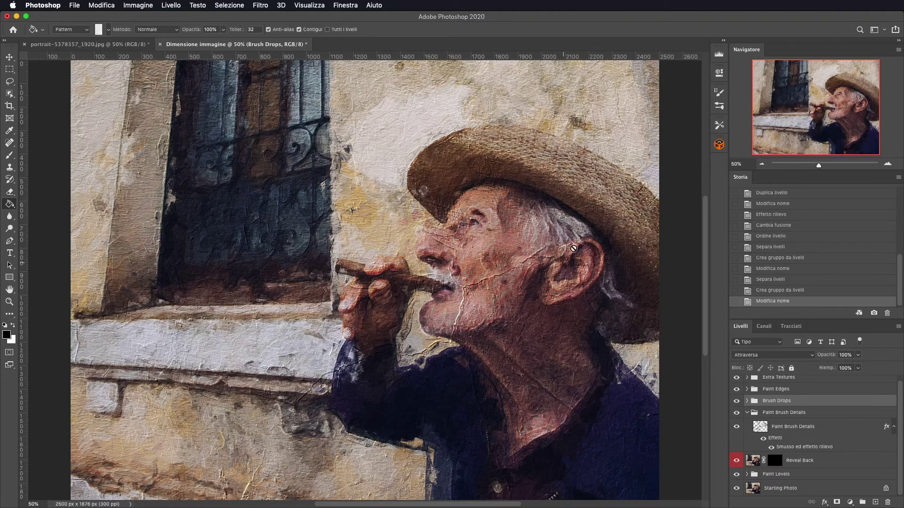
{"action": "left_click", "coordinate": [8, 56]}
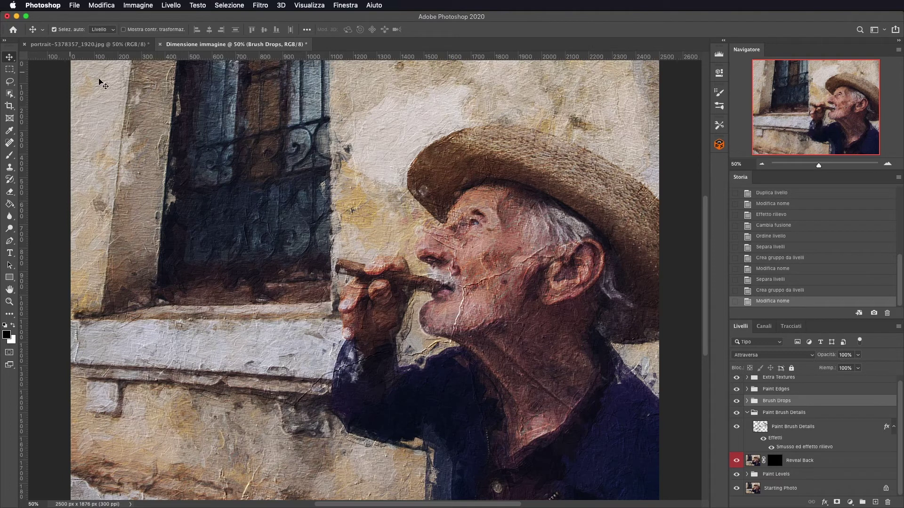
{"action": "left_click", "coordinate": [888, 164]}
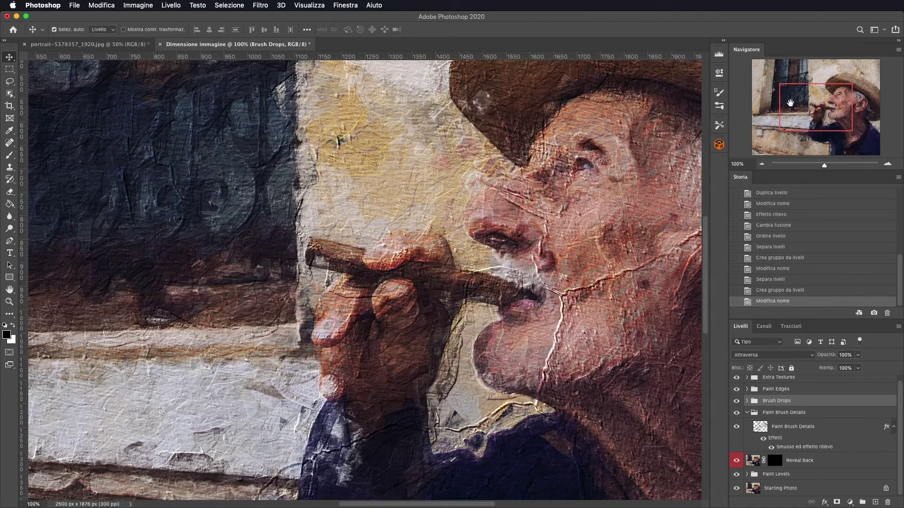
{"action": "left_click_drag", "start_coordinate": [795, 107], "coordinate": [817, 113]}
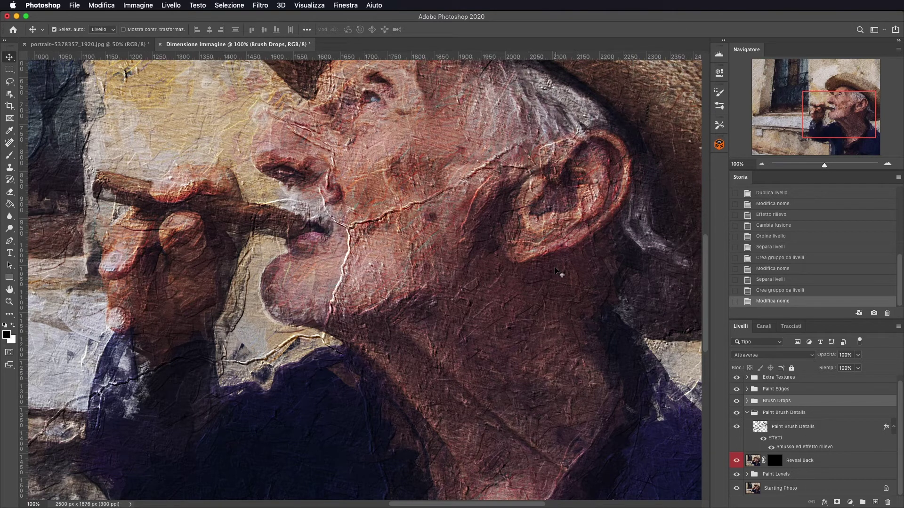
{"action": "left_click", "coordinate": [760, 164]}
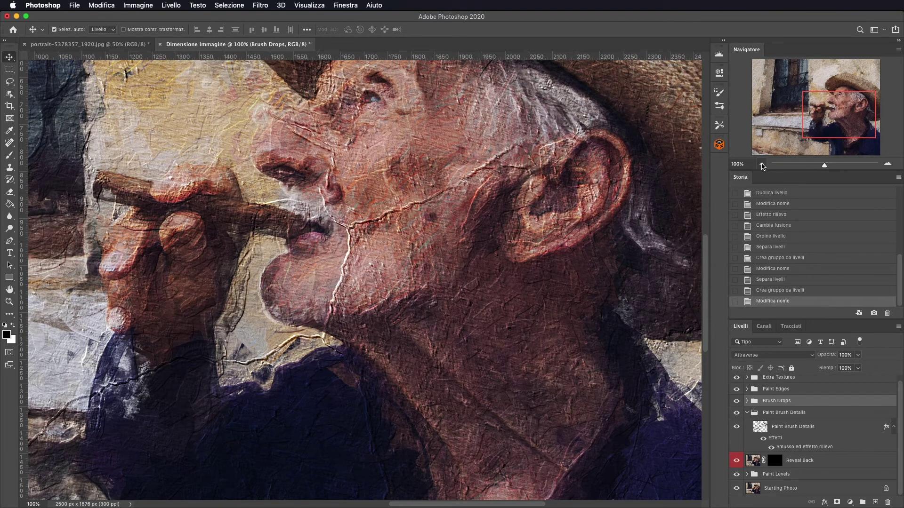
{"action": "left_click", "coordinate": [762, 164]}
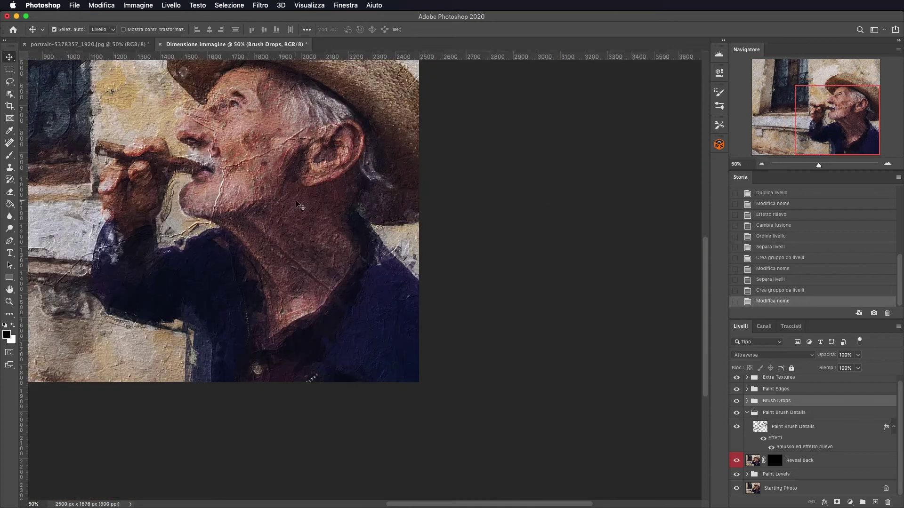
{"action": "left_click", "coordinate": [790, 129]}
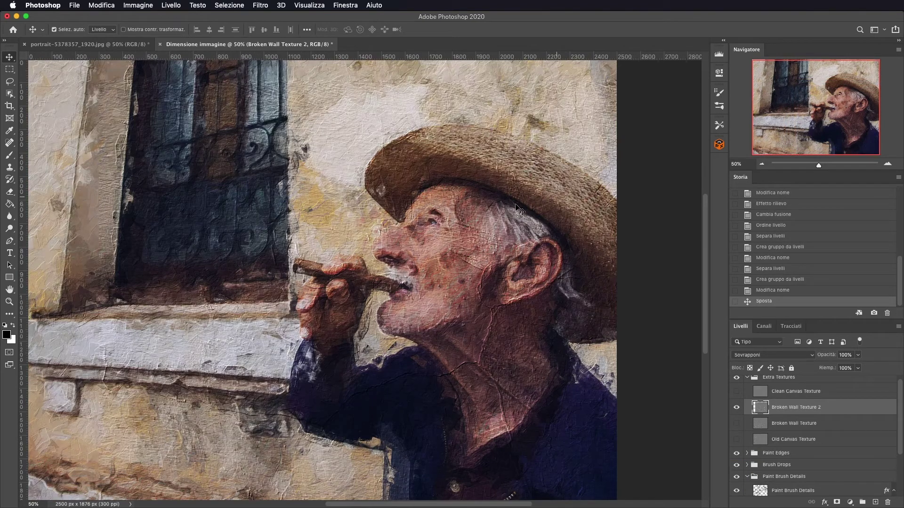
{"action": "scroll", "coordinate": [450, 221], "scroll_direction": "left", "scroll_amount": 5}
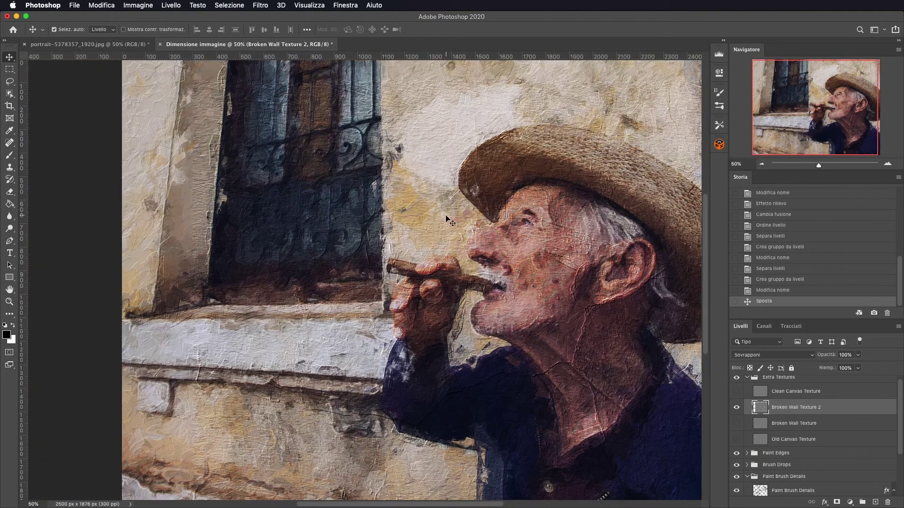
{"action": "scroll", "coordinate": [377, 226], "scroll_direction": "right", "scroll_amount": 4}
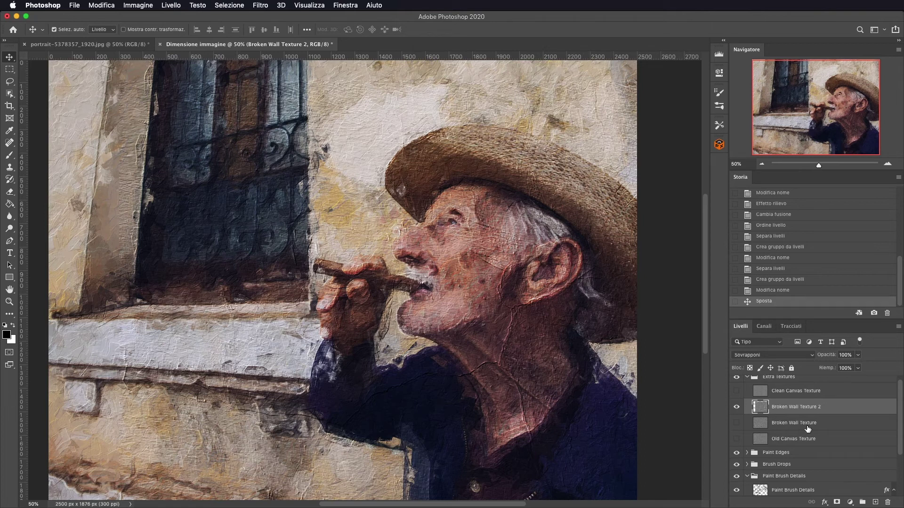
{"action": "scroll", "coordinate": [808, 429], "scroll_direction": "down", "scroll_amount": 3}
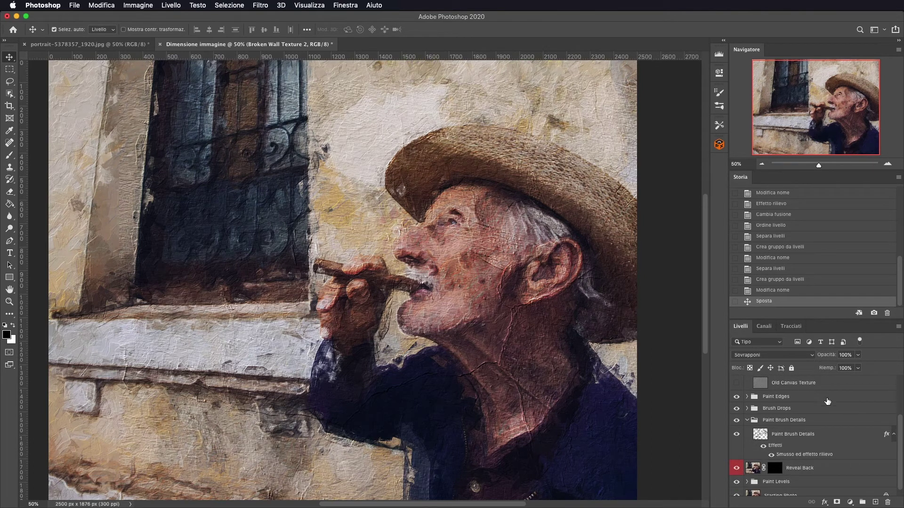
{"action": "scroll", "coordinate": [792, 448], "scroll_direction": "down", "scroll_amount": 1}
{"action": "scroll", "coordinate": [792, 446], "scroll_direction": "up", "scroll_amount": 3}
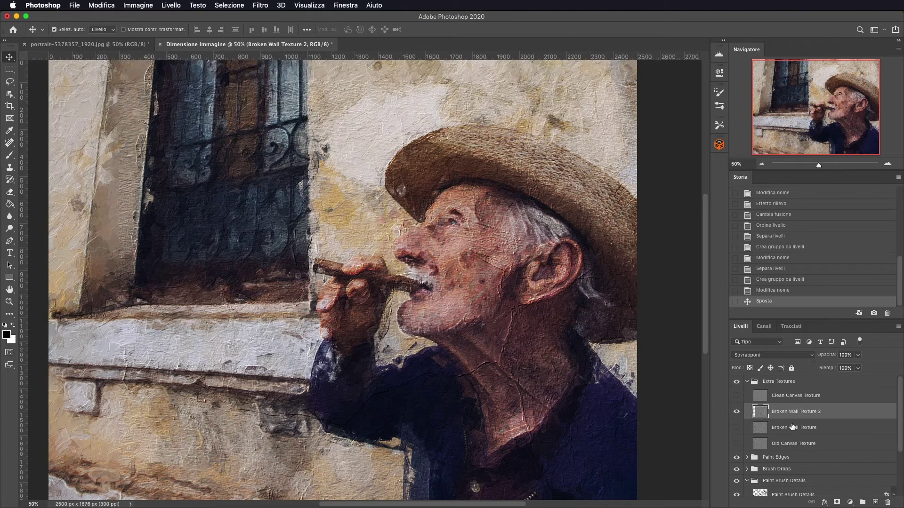
{"action": "scroll", "coordinate": [792, 427], "scroll_direction": "down", "scroll_amount": 3}
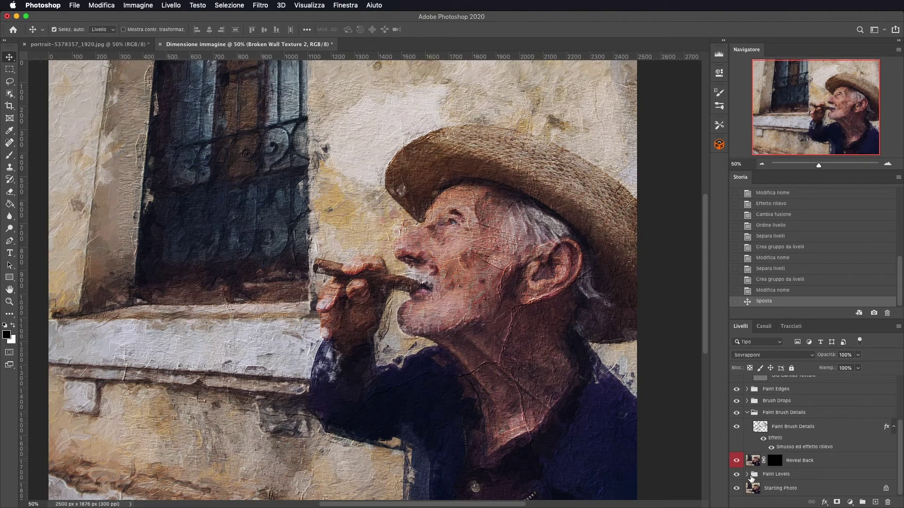
{"action": "left_click", "coordinate": [747, 474]}
{"action": "scroll", "coordinate": [830, 440], "scroll_direction": "down", "scroll_amount": 2}
{"action": "scroll", "coordinate": [829, 440], "scroll_direction": "down", "scroll_amount": 2}
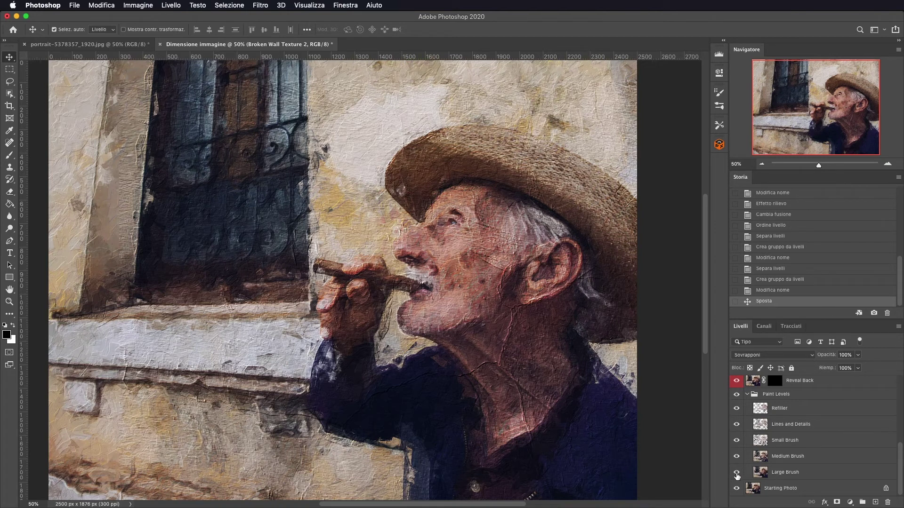
{"action": "left_click", "coordinate": [737, 473]}
{"action": "left_click", "coordinate": [737, 473]}
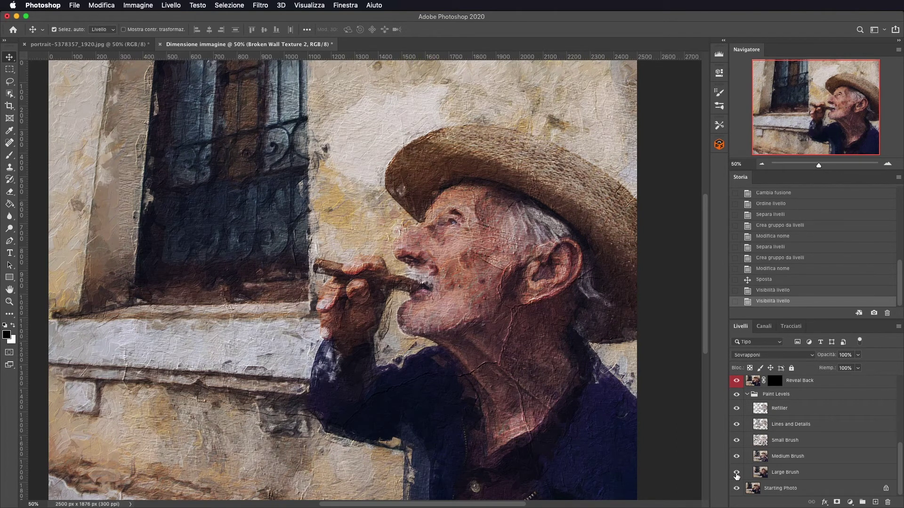
{"action": "left_click", "coordinate": [737, 473]}
{"action": "left_click", "coordinate": [737, 473]}
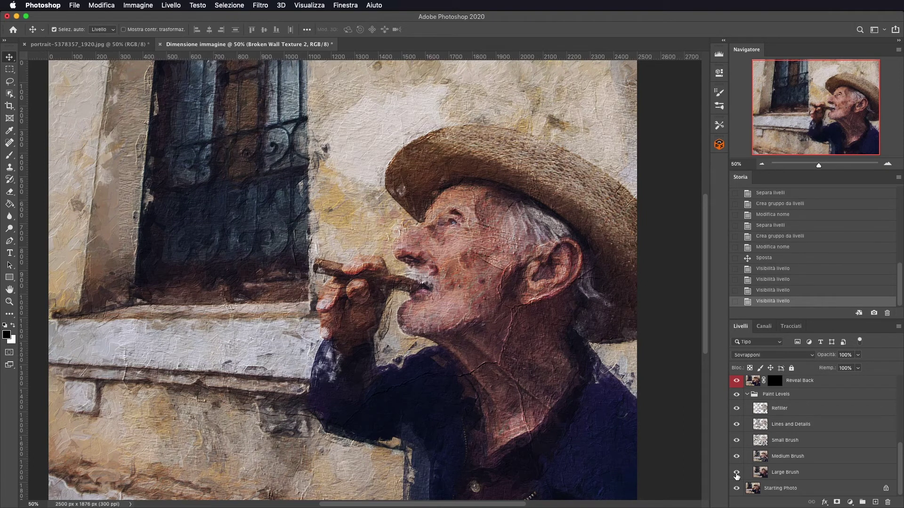
{"action": "left_click", "coordinate": [737, 457]}
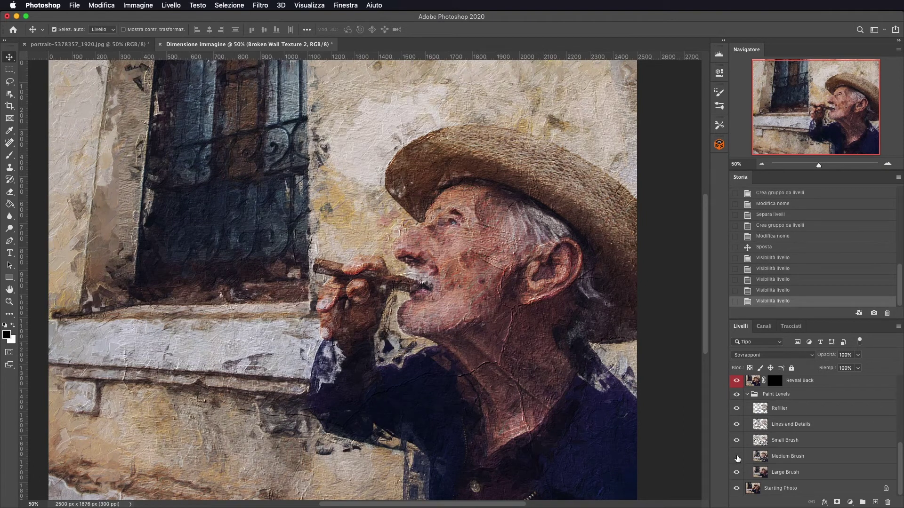
{"action": "left_click", "coordinate": [737, 441]}
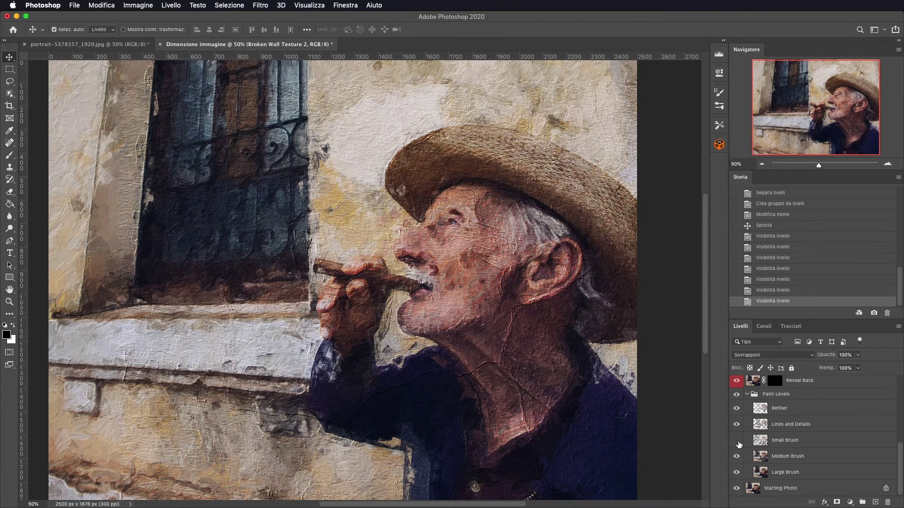
{"action": "left_click", "coordinate": [738, 441]}
{"action": "left_click", "coordinate": [737, 425]}
{"action": "left_click", "coordinate": [737, 409]}
{"action": "left_click", "coordinate": [738, 410]}
{"action": "left_click", "coordinate": [737, 408]}
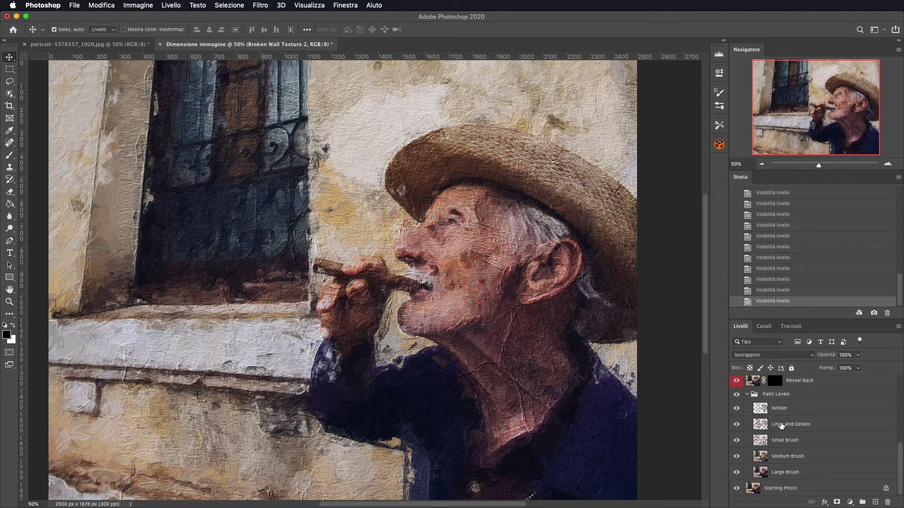
{"action": "left_click", "coordinate": [794, 476]}
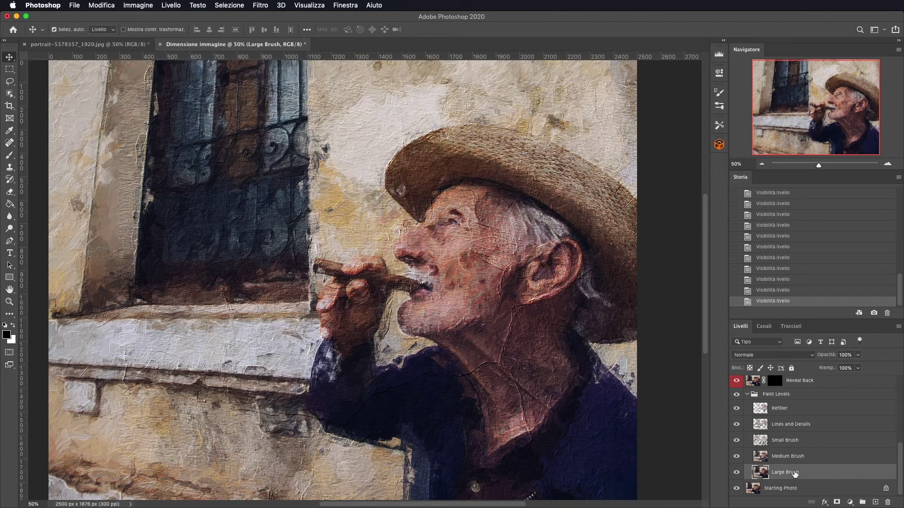
{"action": "left_click", "coordinate": [803, 457]}
{"action": "left_click", "coordinate": [801, 441]}
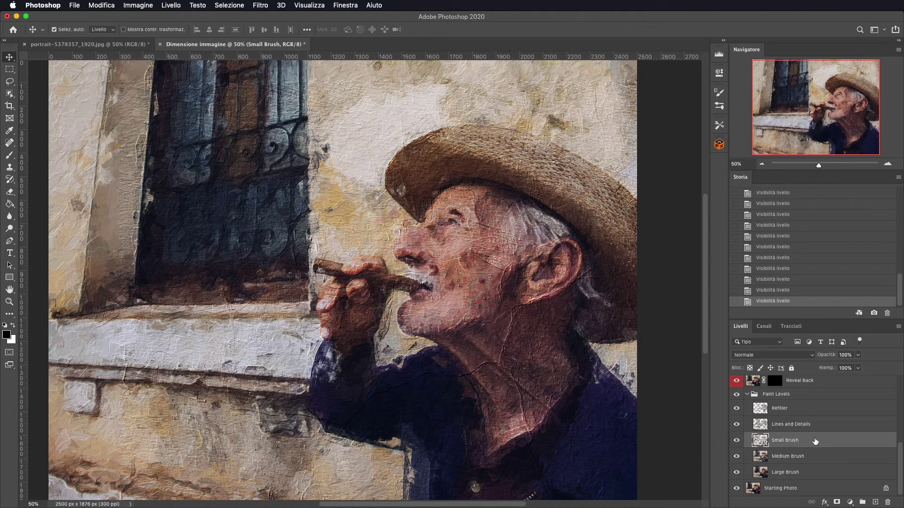
{"action": "left_click", "coordinate": [778, 473]}
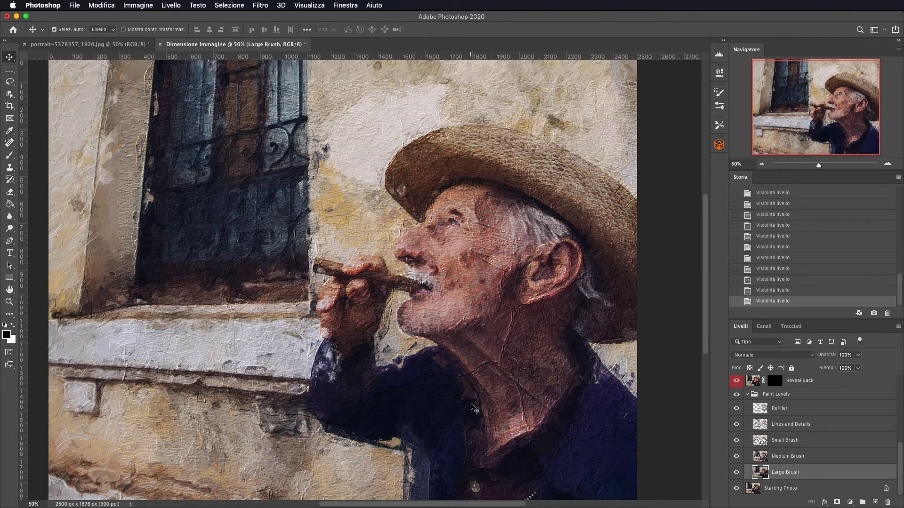
{"action": "left_click", "coordinate": [737, 473]}
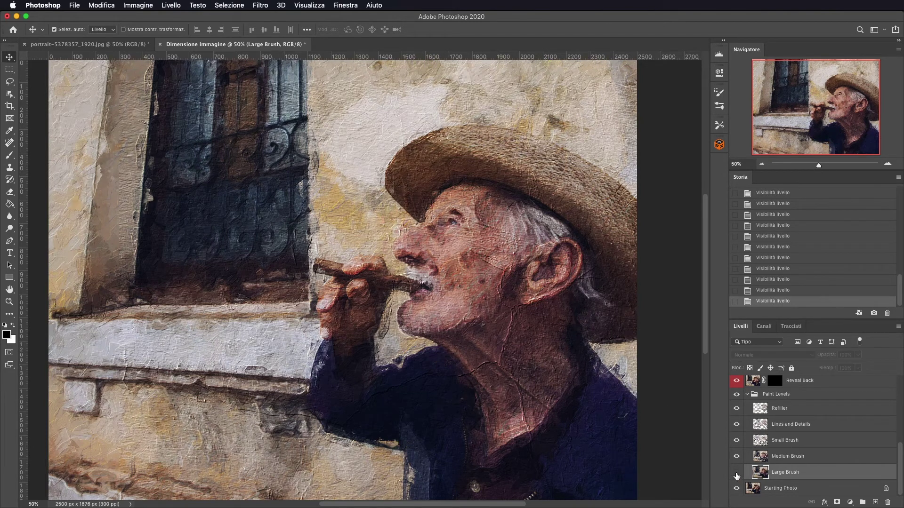
{"action": "left_click", "coordinate": [736, 473]}
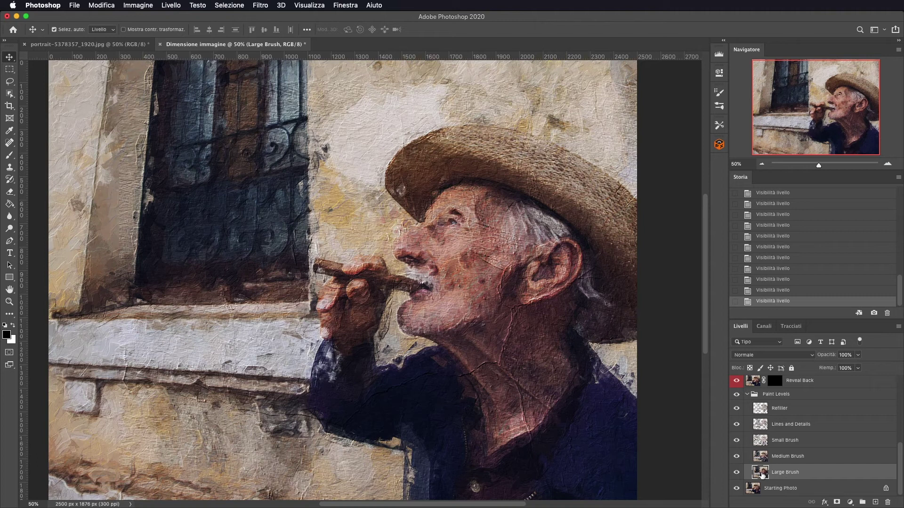
{"action": "left_click", "coordinate": [736, 473]}
{"action": "left_click", "coordinate": [736, 473]}
{"action": "left_click", "coordinate": [736, 457]}
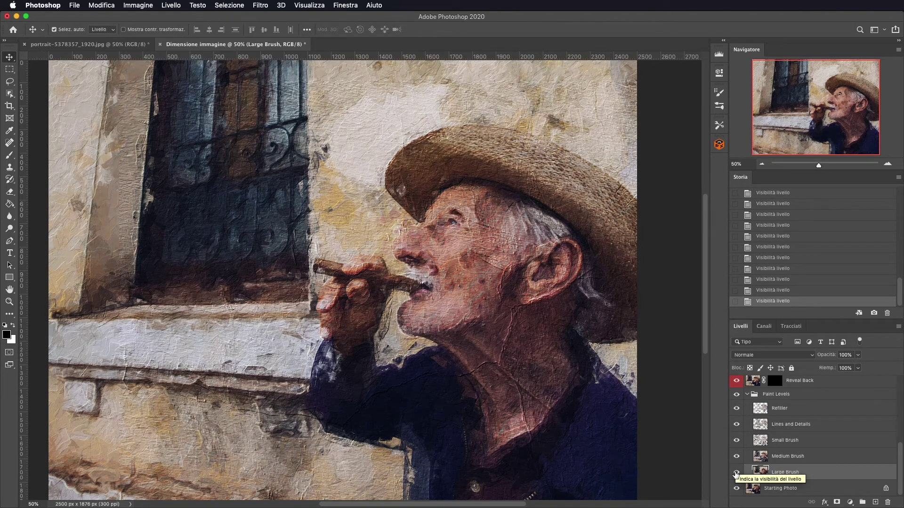
{"action": "left_click", "coordinate": [737, 473]}
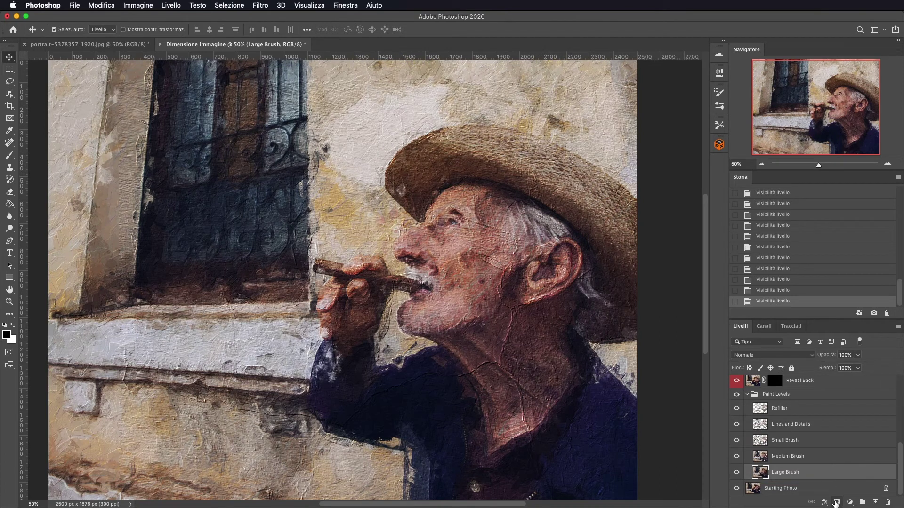
- Add a layer mask to Large Brush and paint black on it with the Brush tool
{"action": "left_click", "coordinate": [837, 503]}
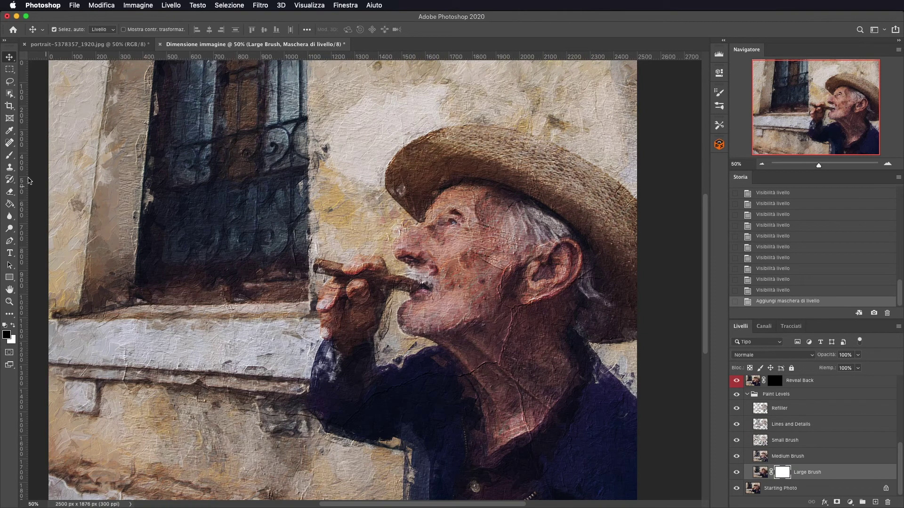
{"action": "left_click", "coordinate": [11, 159]}
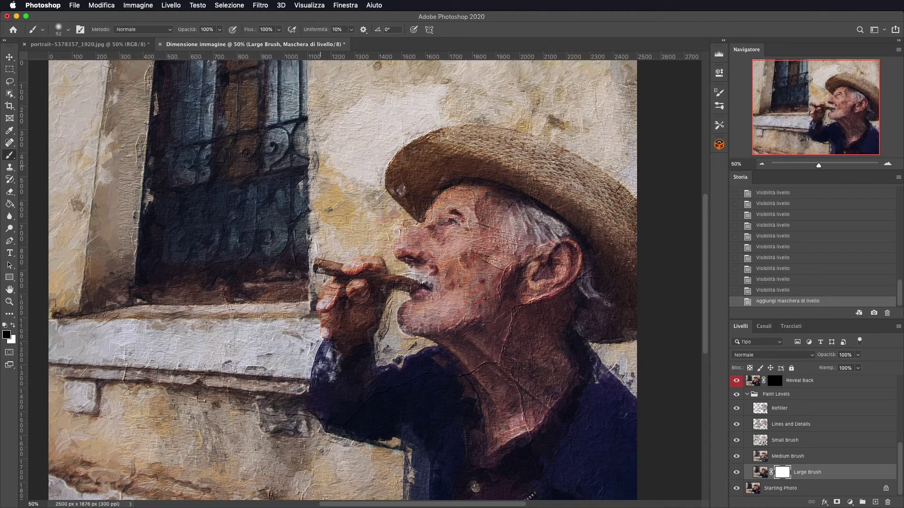
{"action": "left_click", "coordinate": [321, 152]}
- Add a layer mask to Medium Brush and paint out parts of its strokes
{"action": "left_click", "coordinate": [793, 457]}
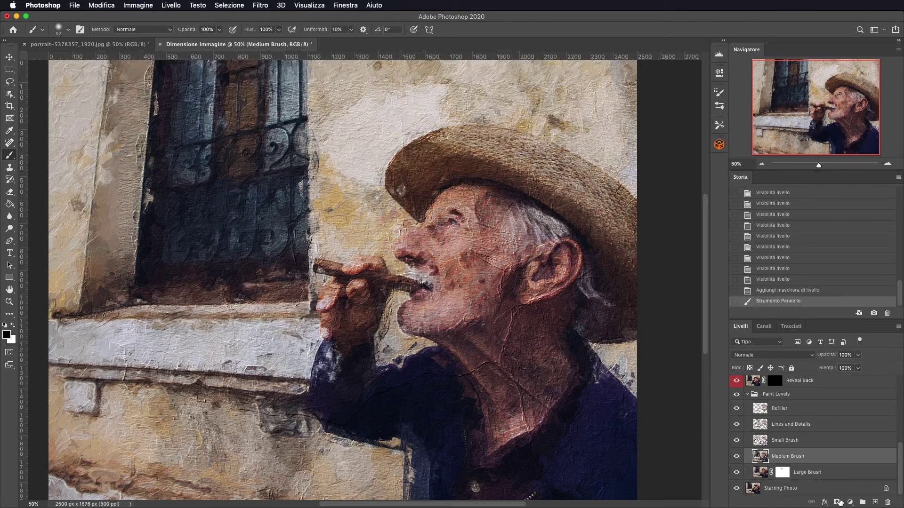
{"action": "left_click", "coordinate": [837, 502]}
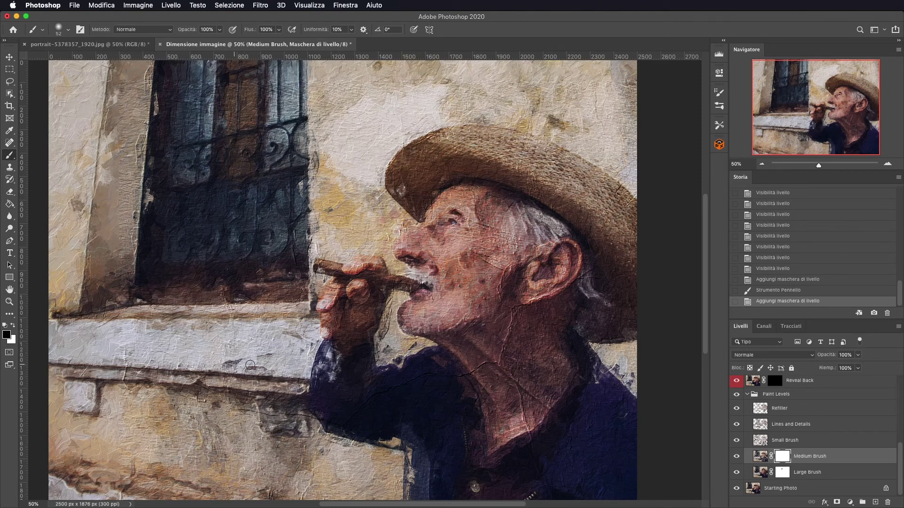
{"action": "left_click_drag", "start_coordinate": [235, 359], "coordinate": [245, 356]}
{"action": "key", "text": "x"}
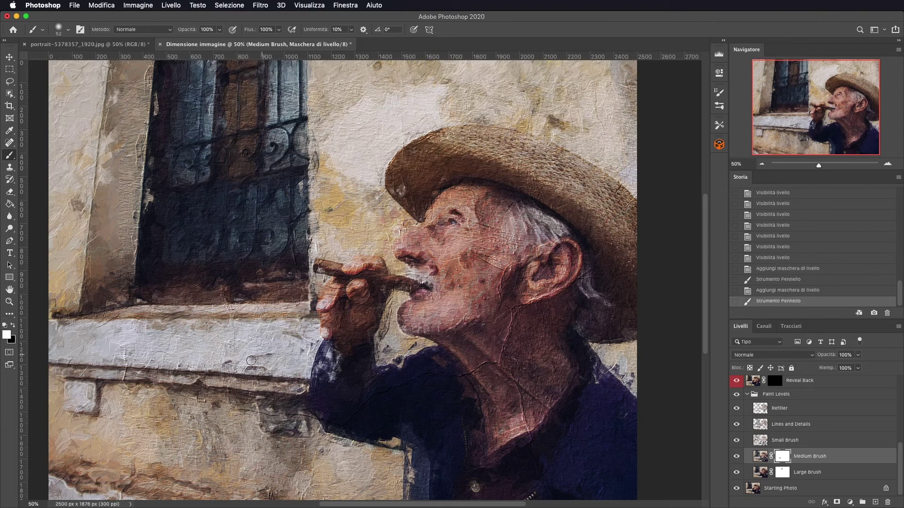
{"action": "left_click_drag", "start_coordinate": [256, 358], "coordinate": [276, 375]}
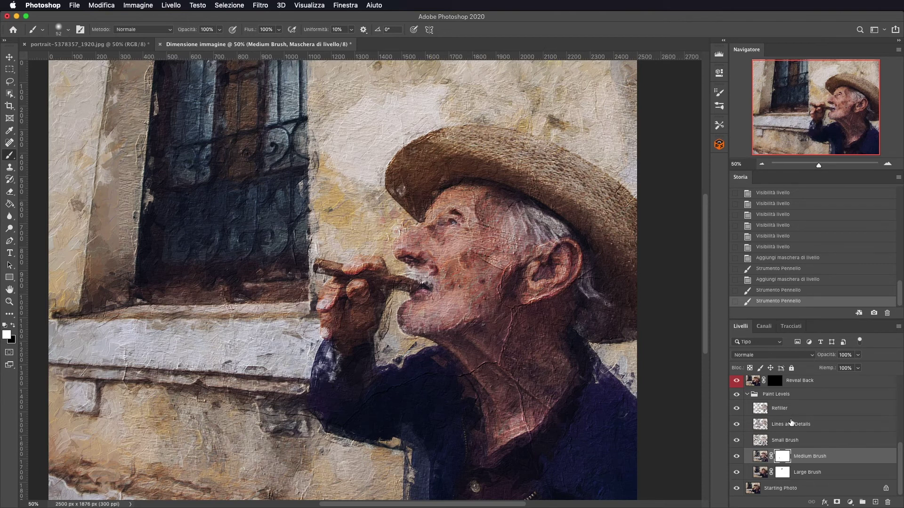
{"action": "left_click", "coordinate": [762, 165]}
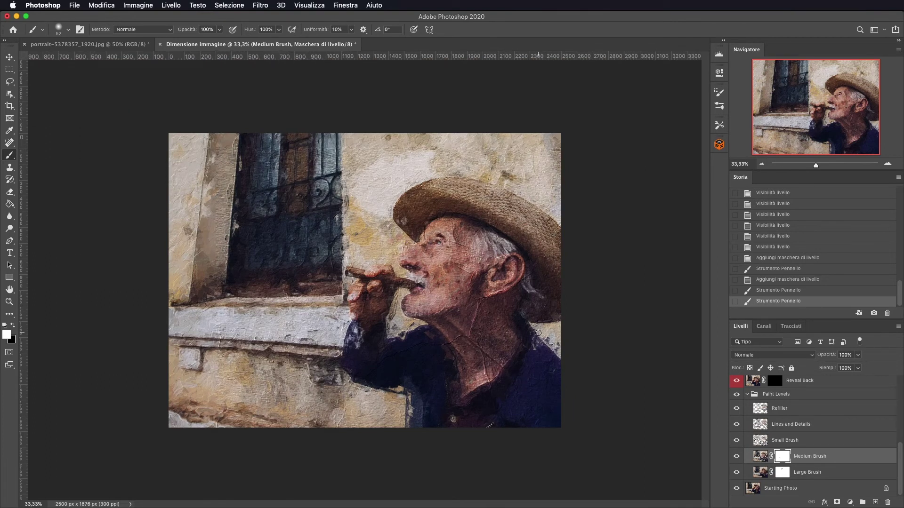
- Zoom in on the face and toggle Medium, Small and Large Brush visibility to compare
{"action": "left_click", "coordinate": [885, 164]}
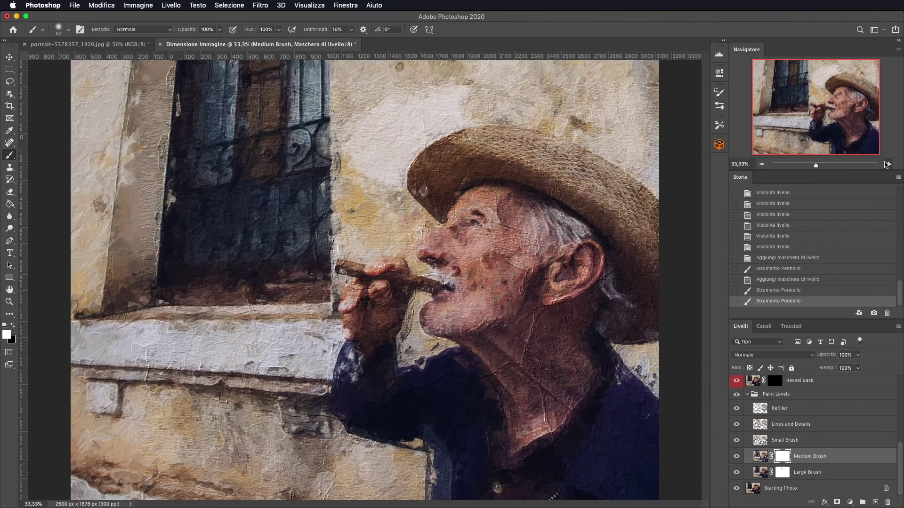
{"action": "scroll", "coordinate": [551, 305], "scroll_direction": "right", "scroll_amount": 10}
{"action": "scroll", "coordinate": [551, 305], "scroll_direction": "down", "scroll_amount": 3}
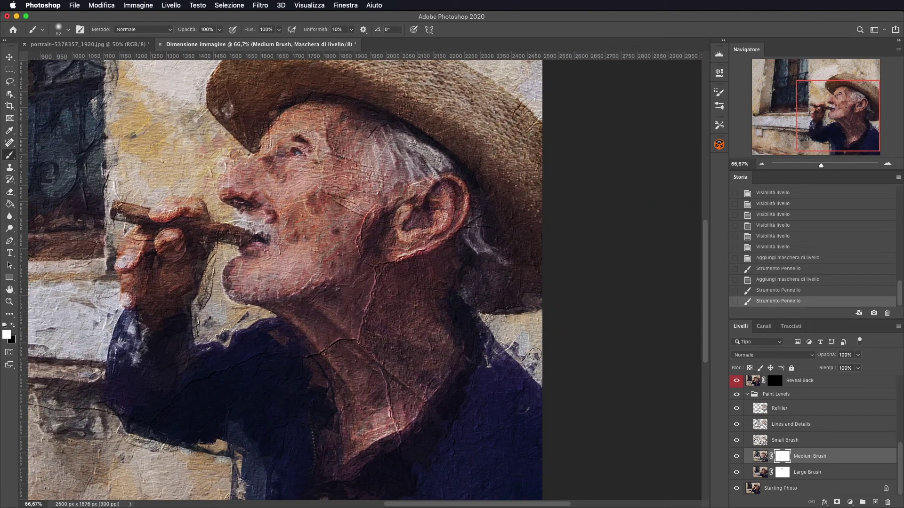
{"action": "left_click", "coordinate": [737, 456]}
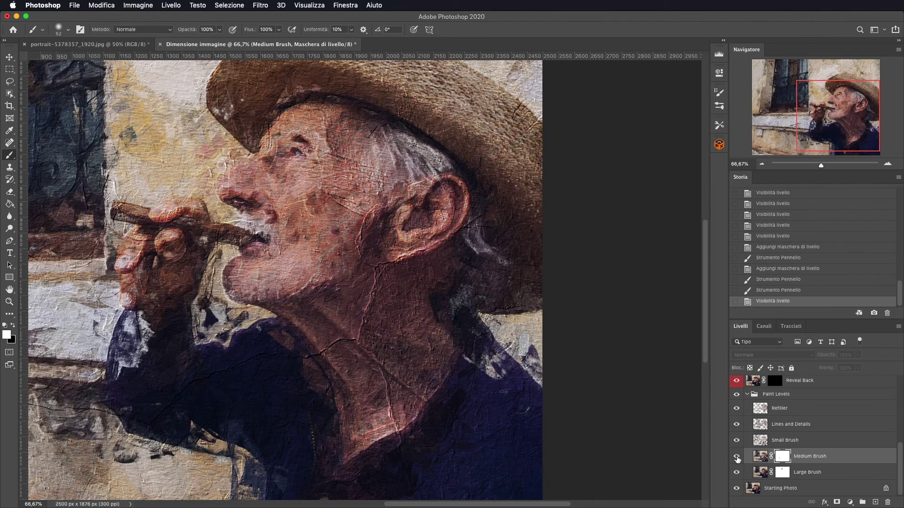
{"action": "left_click", "coordinate": [737, 440]}
{"action": "left_click", "coordinate": [737, 441]}
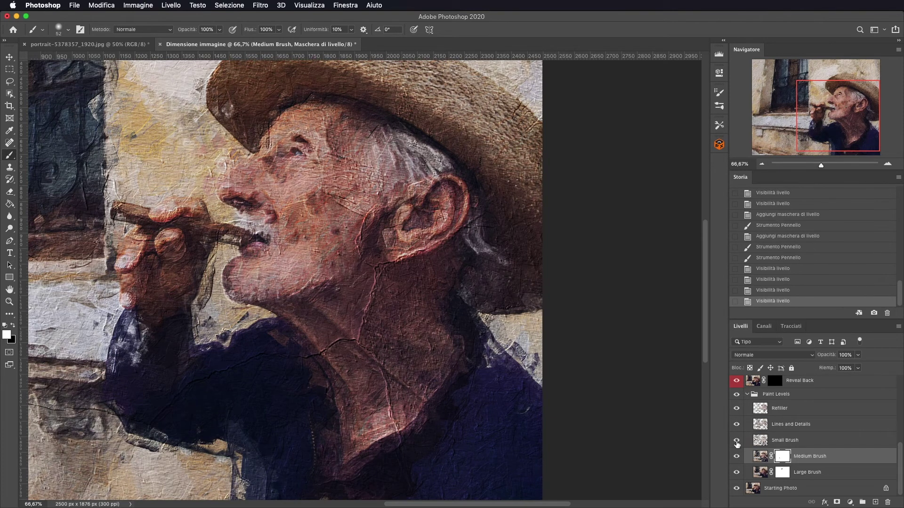
{"action": "left_click", "coordinate": [736, 472]}
{"action": "left_click", "coordinate": [737, 472]}
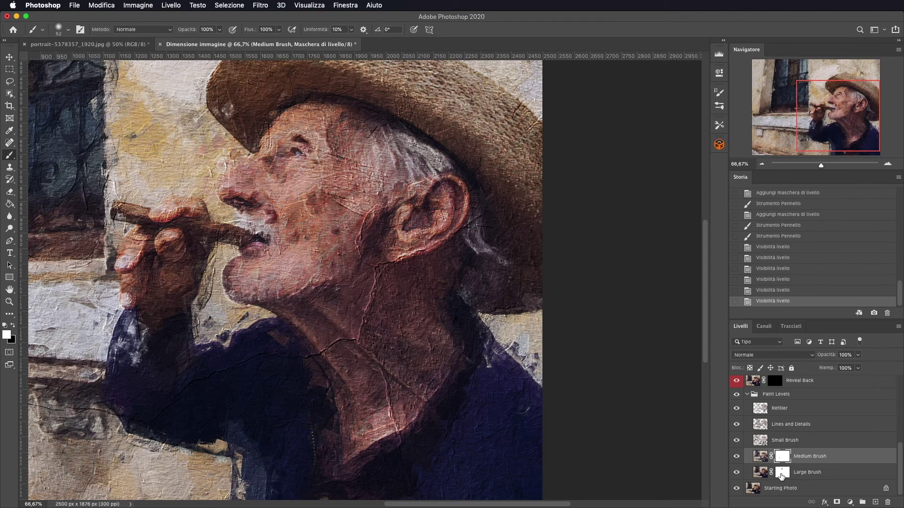
- Paint black along the shoulder edge on the Large Brush and Medium Brush masks
{"action": "left_click", "coordinate": [780, 475]}
{"action": "left_click", "coordinate": [4, 327]}
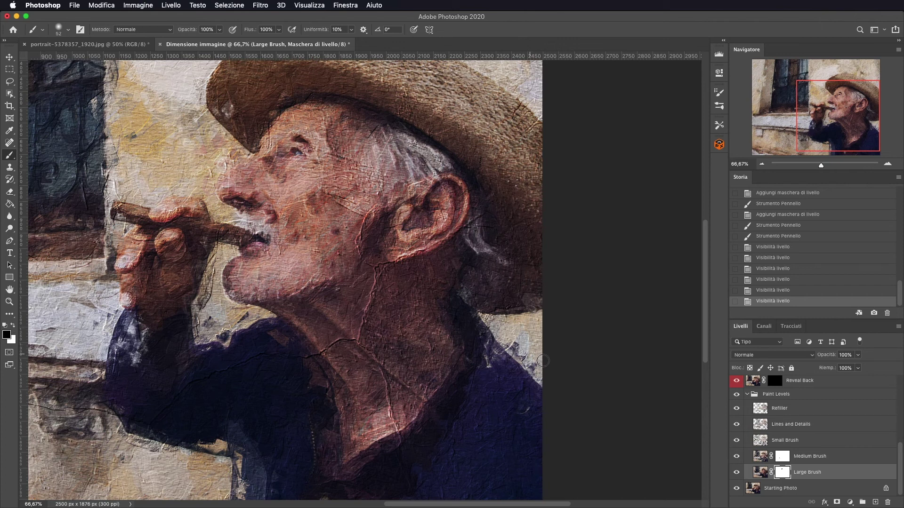
{"action": "left_click", "coordinate": [538, 370]}
{"action": "key", "text": "alt+bracketright"}
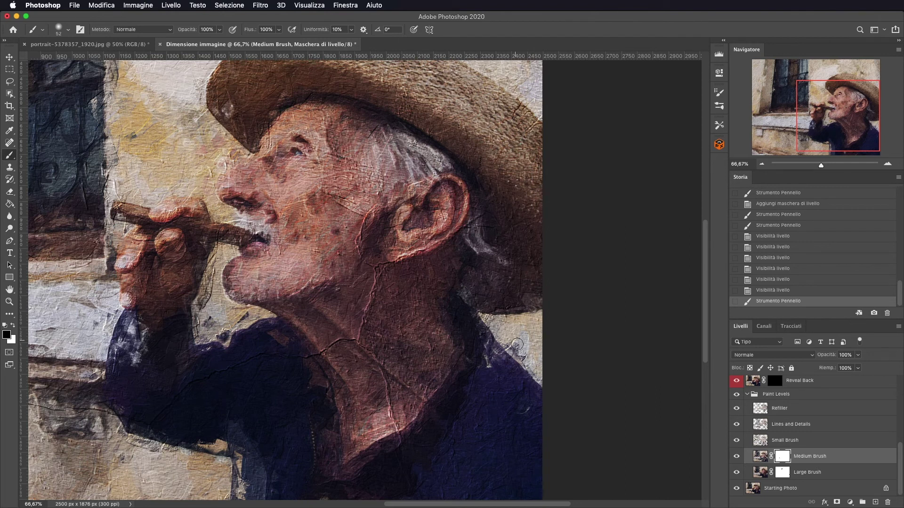
{"action": "left_click_drag", "start_coordinate": [515, 347], "coordinate": [552, 381]}
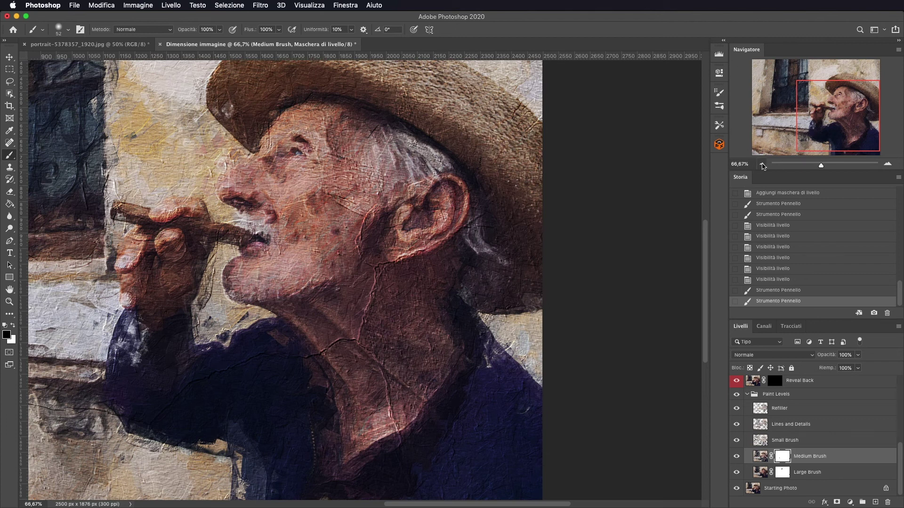
{"action": "left_click", "coordinate": [763, 166]}
{"action": "mouse_move", "coordinate": [847, 128]}
{"action": "left_mouse_down"}
{"action": "mouse_move", "coordinate": [810, 111]}
{"action": "mouse_move", "coordinate": [759, 167]}
{"action": "left_mouse_up"}
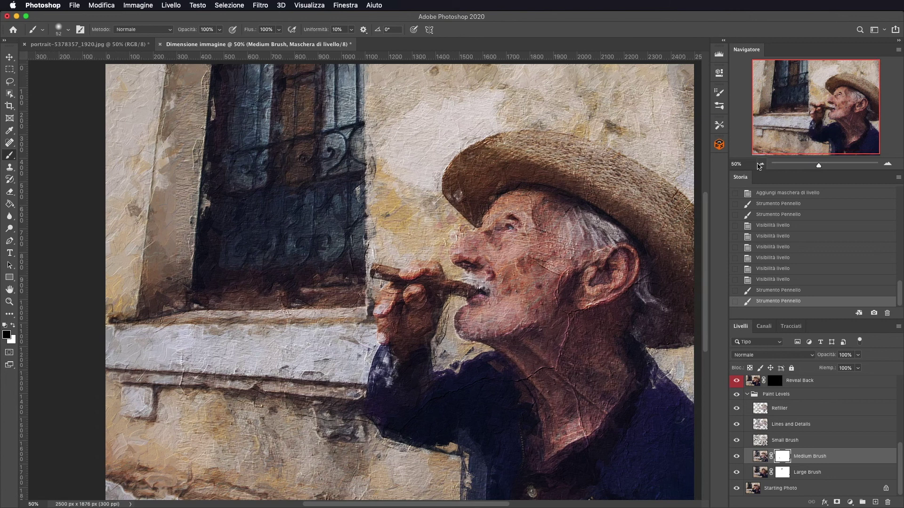
{"action": "left_click", "coordinate": [759, 164]}
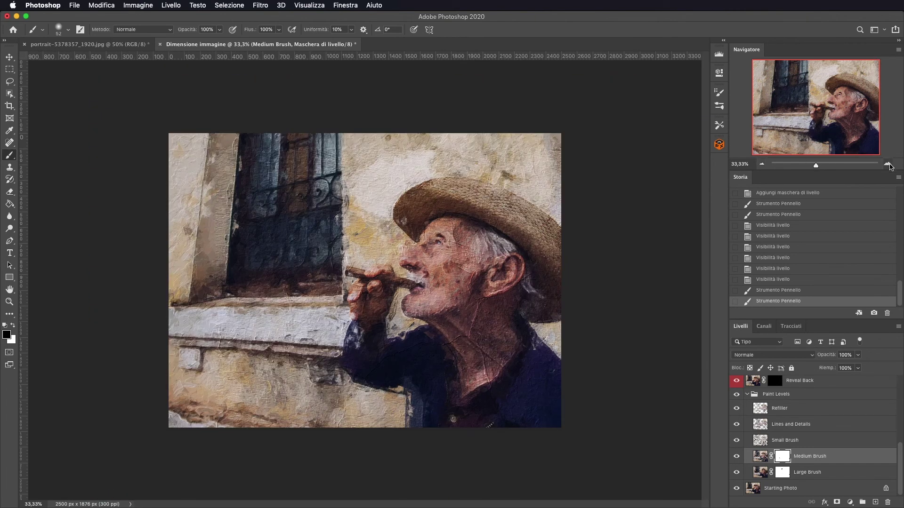